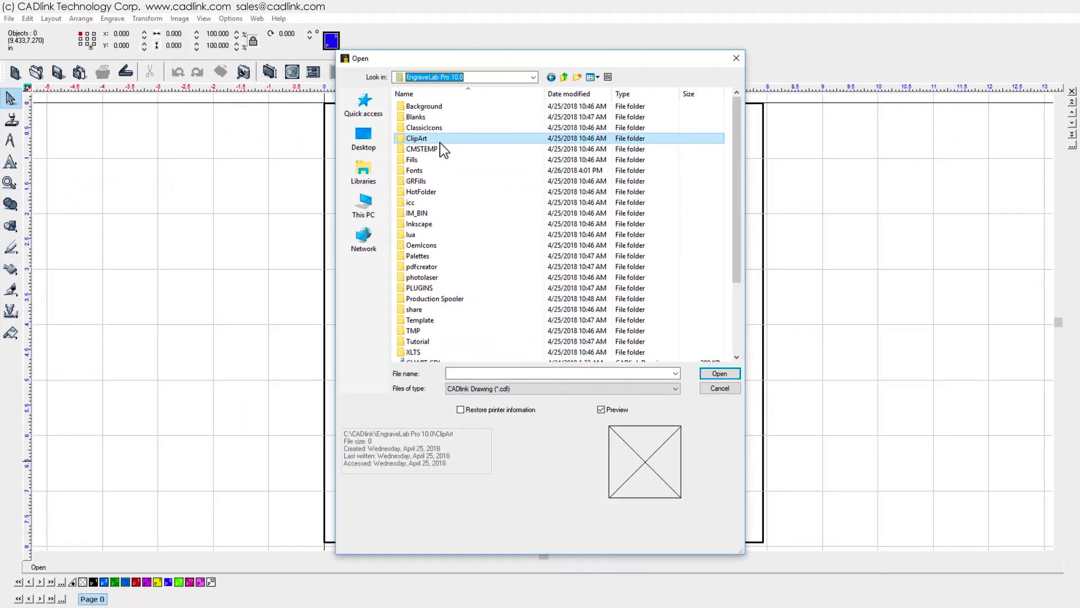
In the ADA clip-art folder, preview TYPE 1B, 1C and 1D, then select TYPE 1A.CDL.
double_click(440, 143)
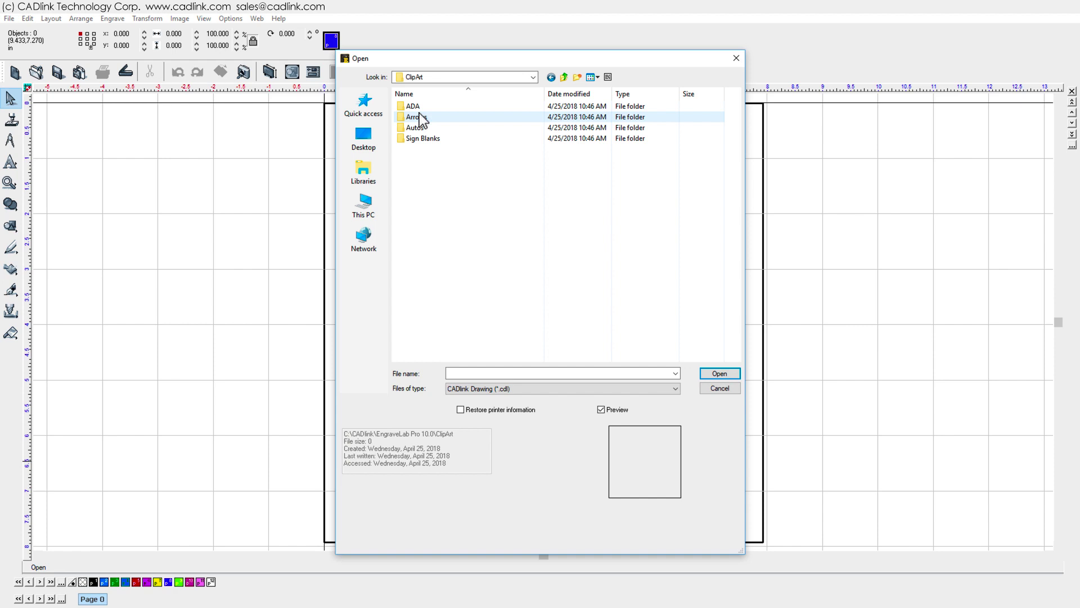
double_click(417, 107)
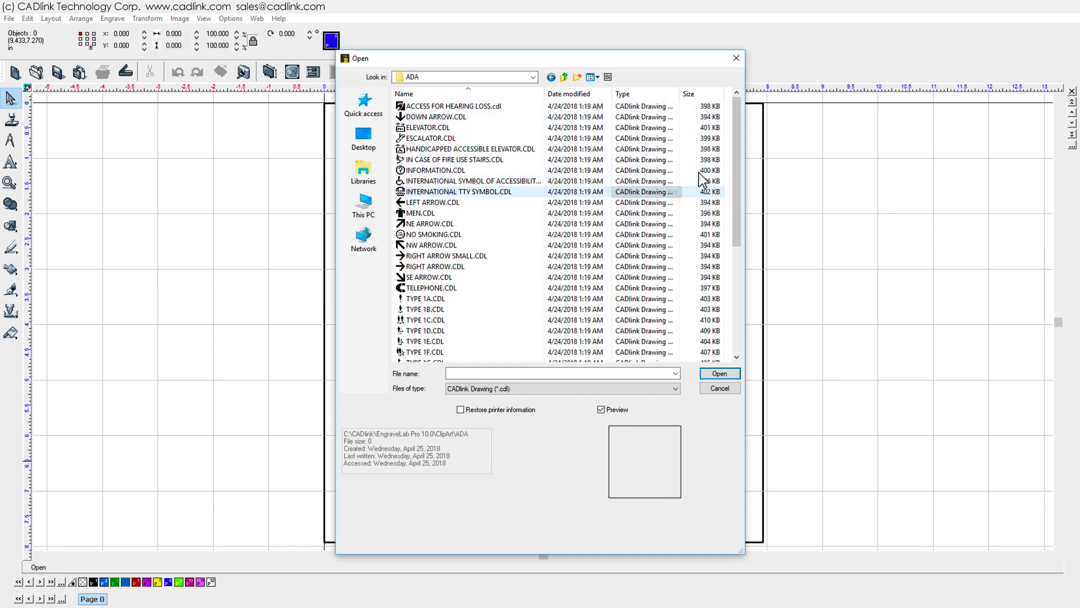
left_click_drag(737, 143, 742, 271)
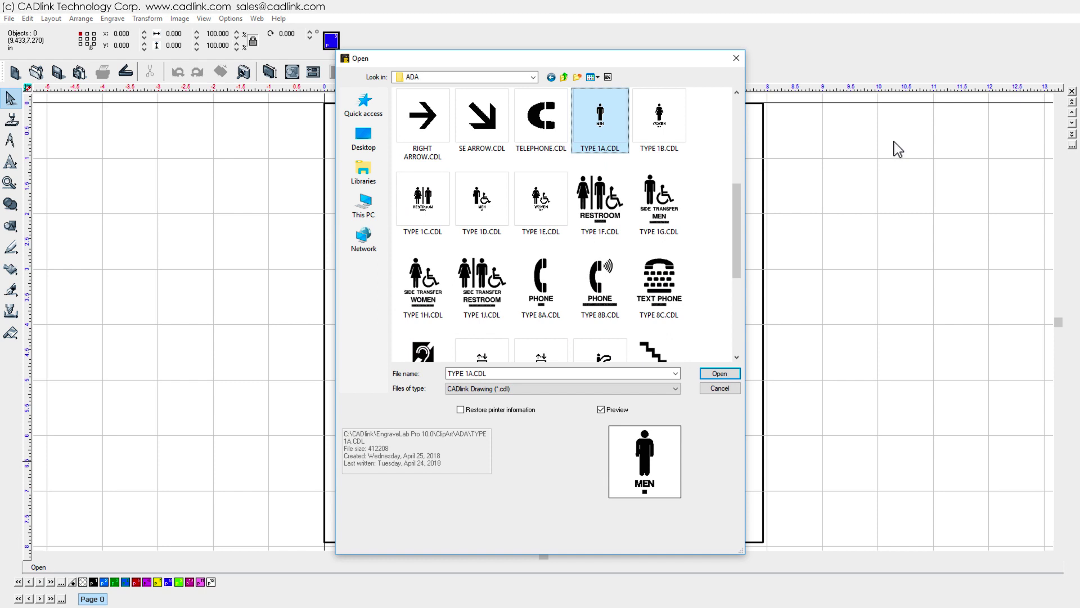
left_click(680, 110)
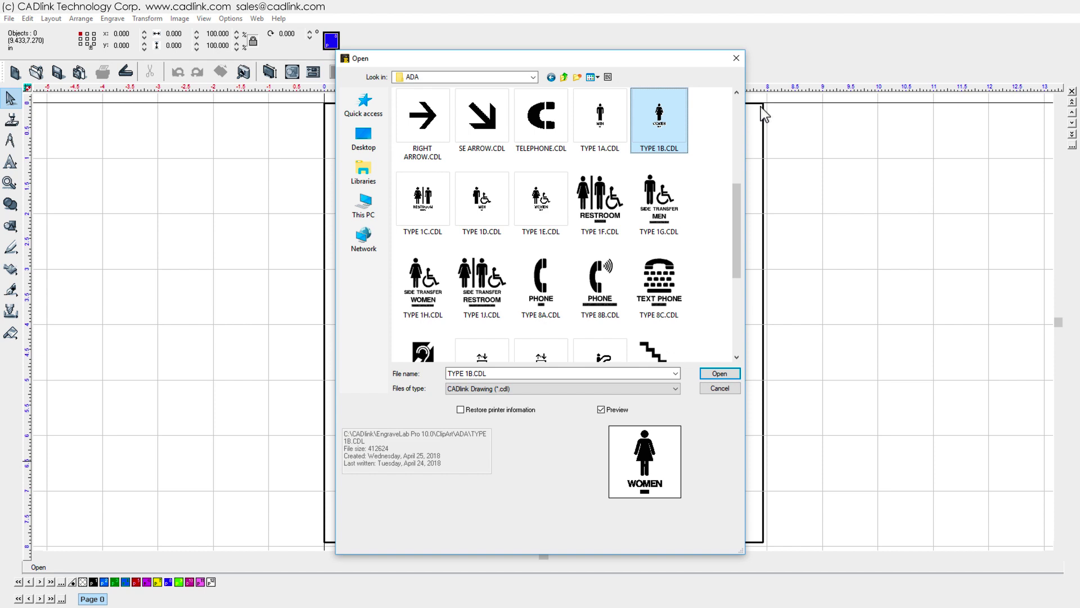
left_click(431, 194)
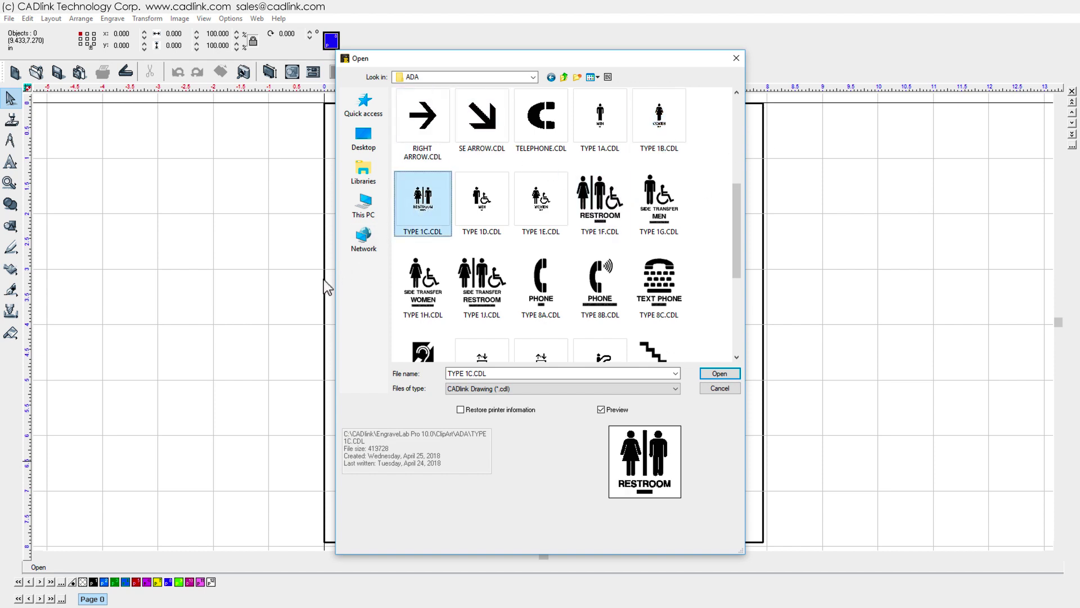
left_click(483, 215)
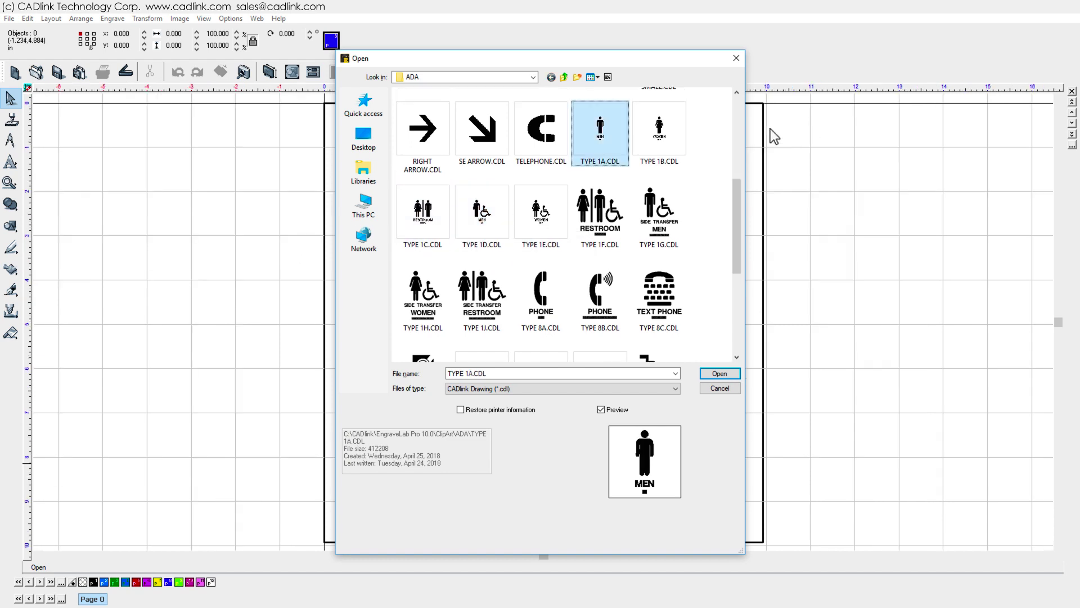
left_click(600, 133)
Open TYPE 1A.CDL on the canvas and show the Layer Viewer object list.
double_click(599, 133)
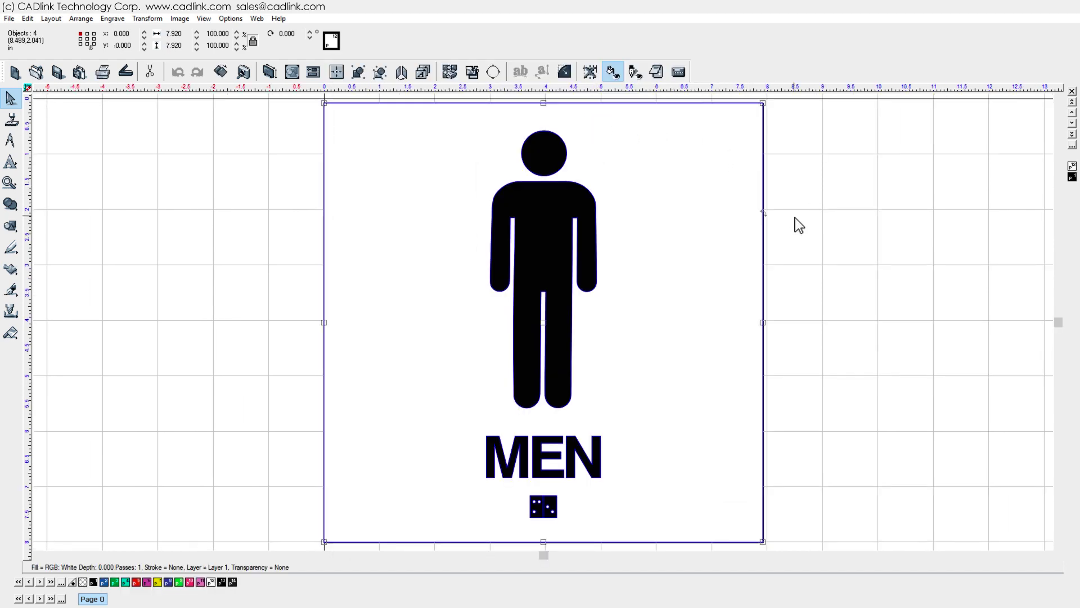
left_click(204, 19)
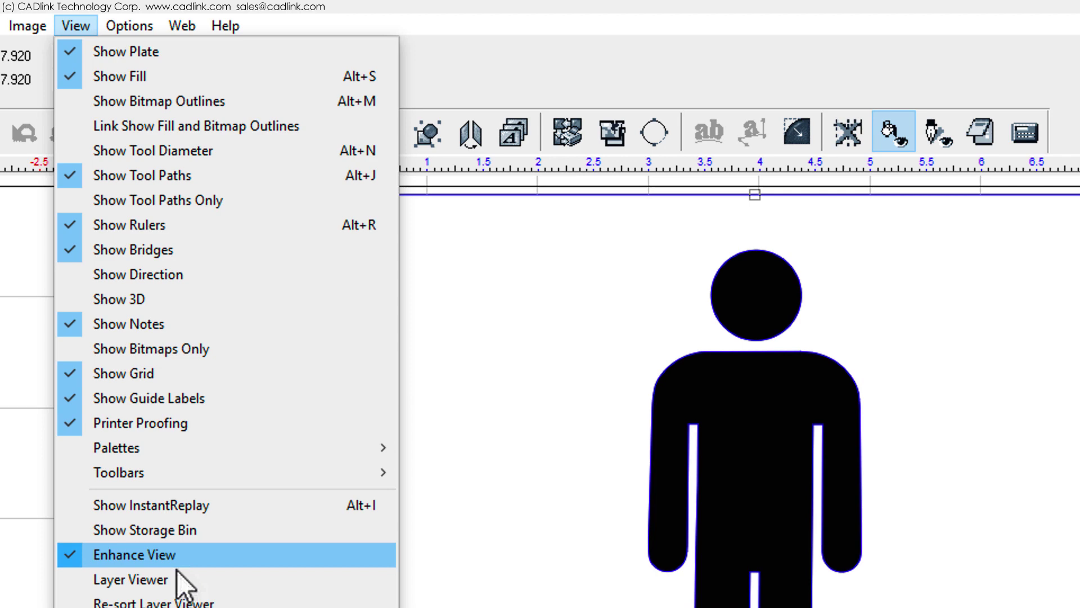
left_click(178, 579)
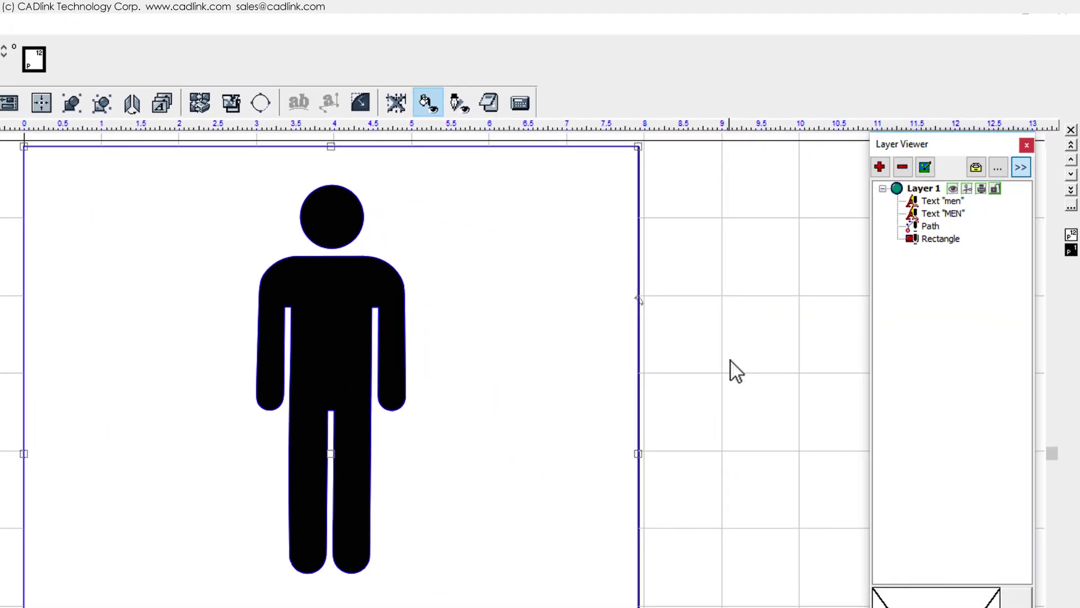
Step through the Braille dots, MEN text, standing figure and background rectangle objects.
left_click(937, 201)
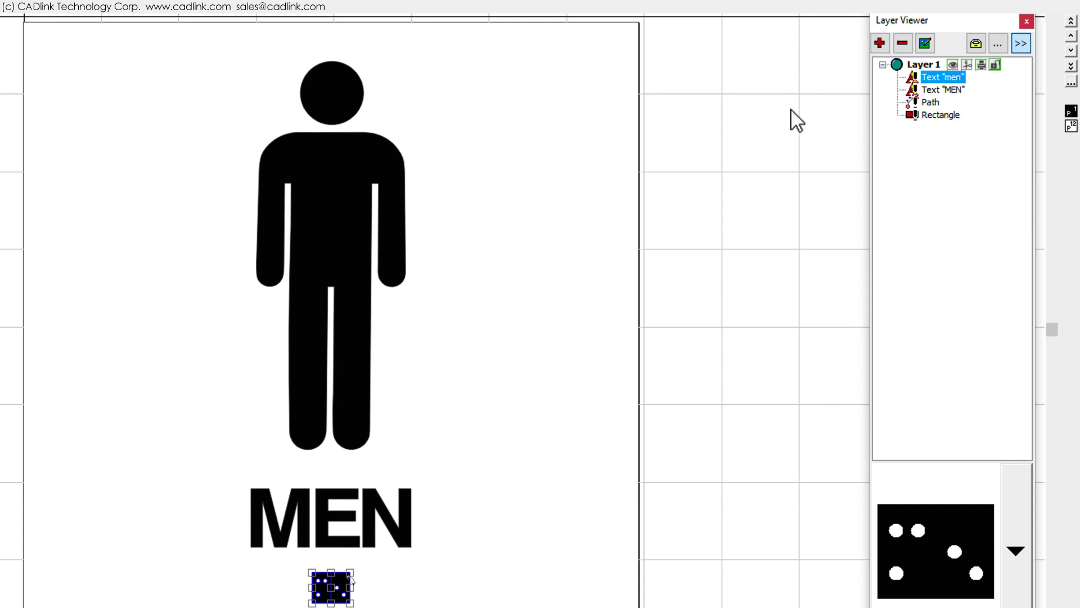
key("Down")
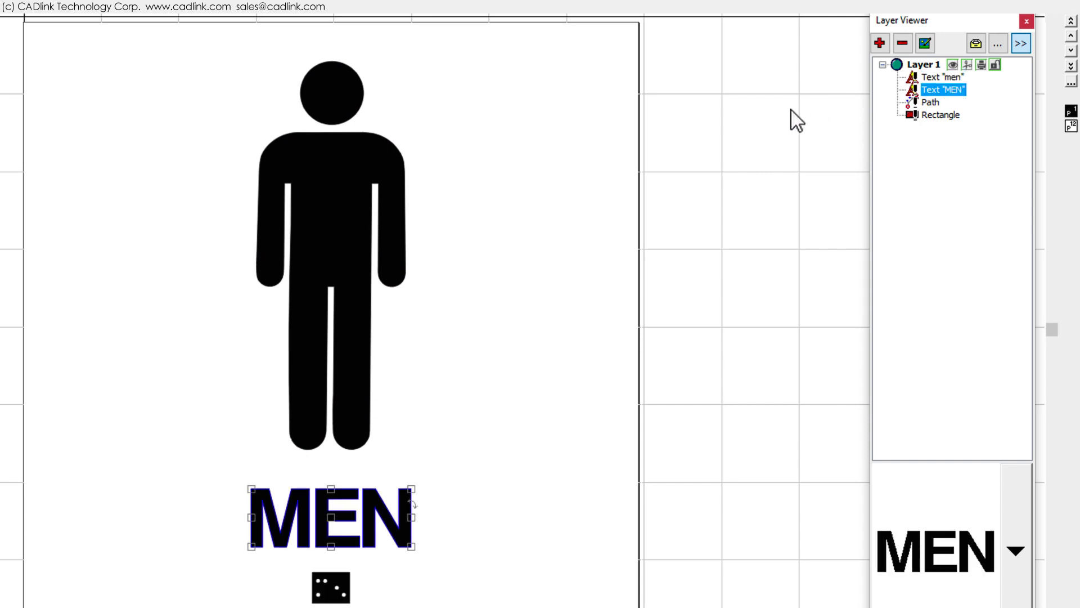
key("Down")
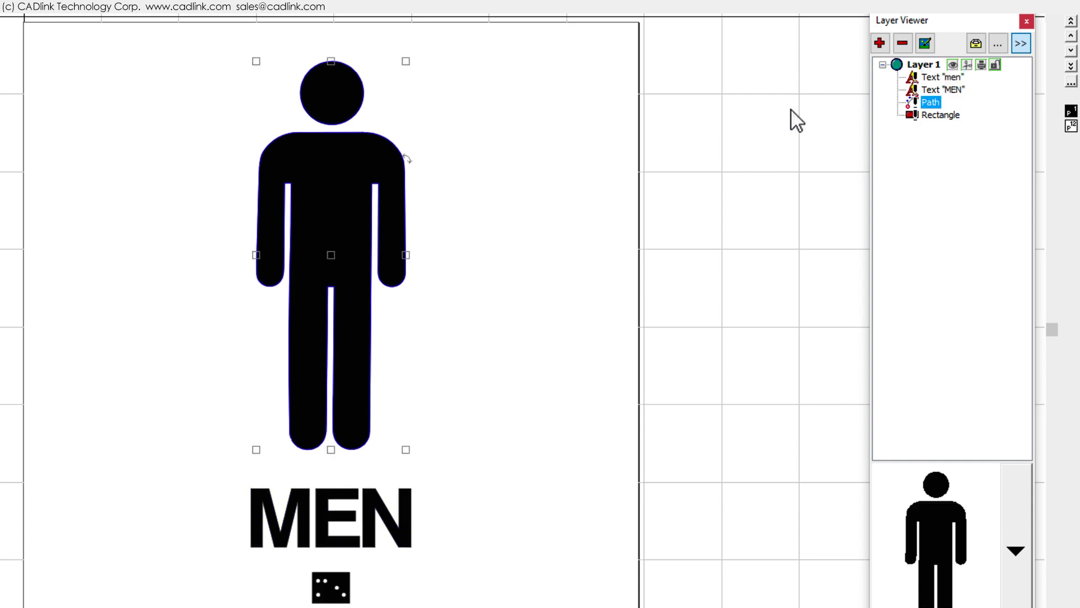
key("Down")
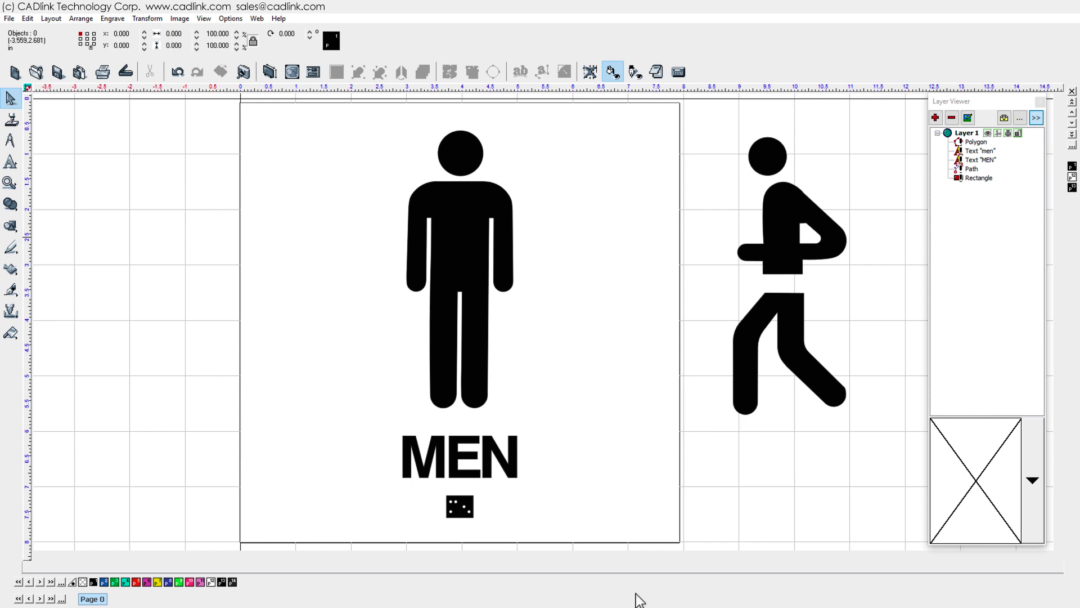
Mark the standing man's centre with guidelines and delete the figure.
left_click(735, 338)
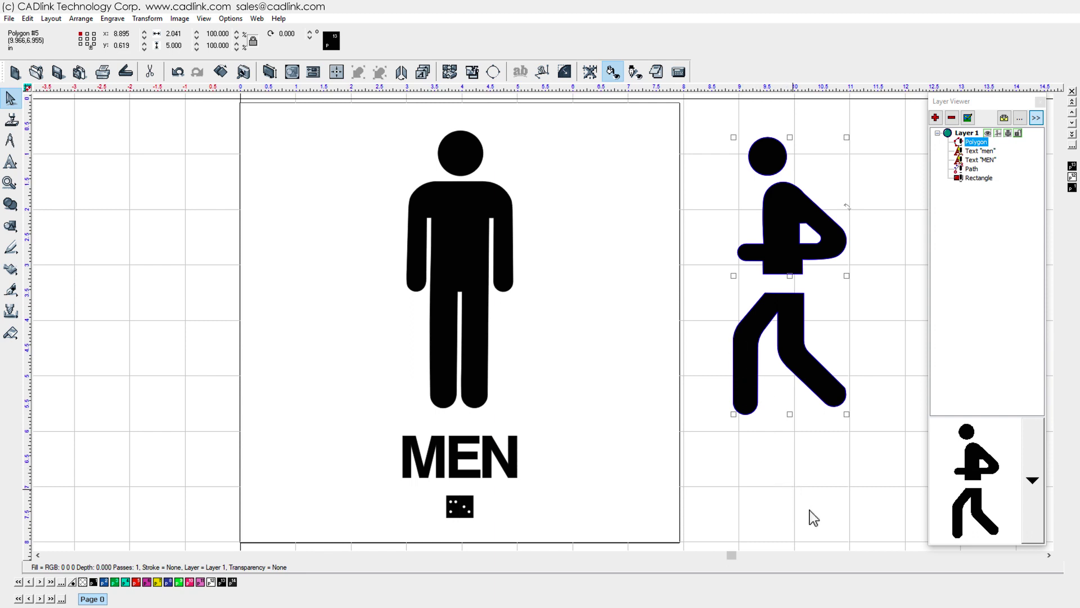
left_click(467, 257)
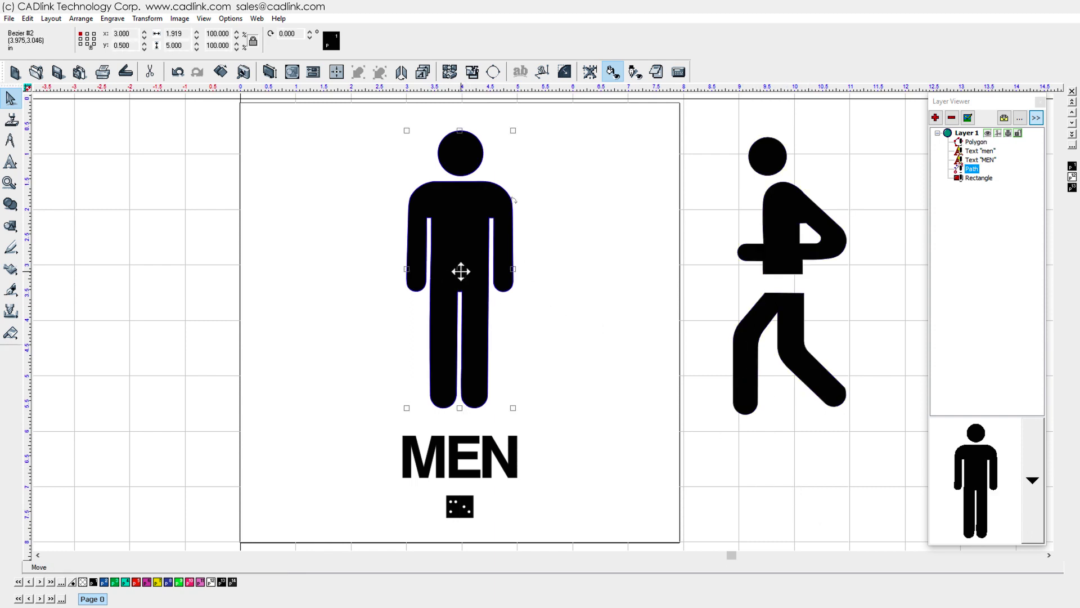
left_click(460, 269)
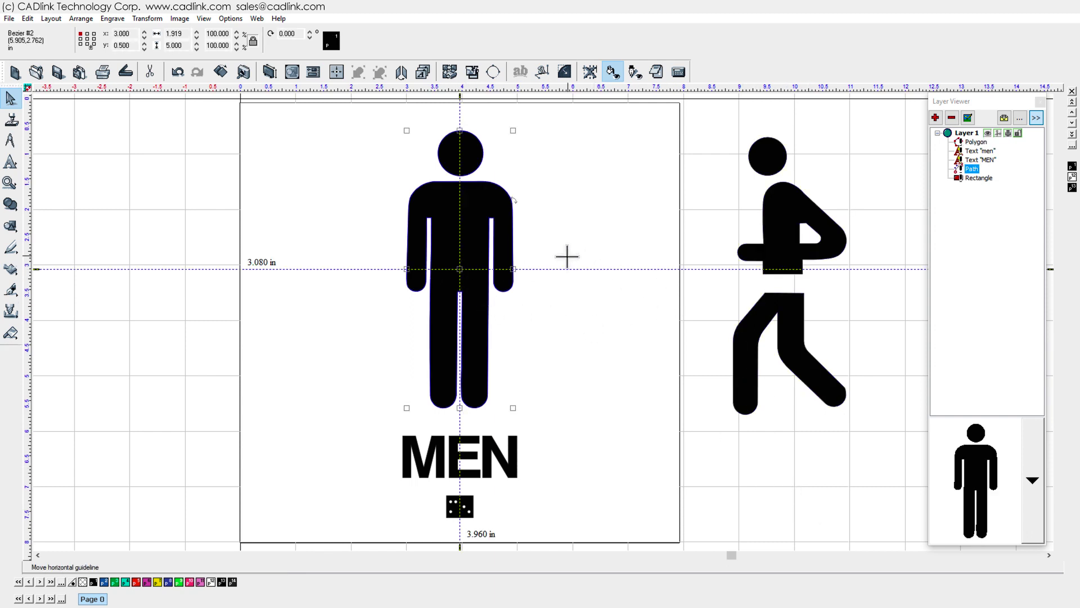
key("Delete")
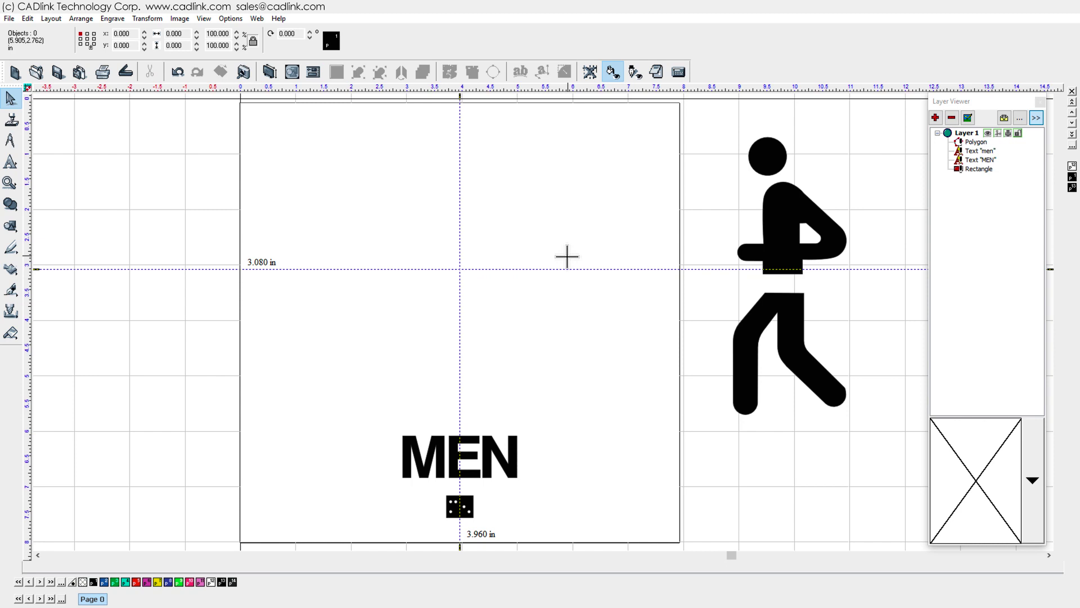
Move the walking figure onto the plate's centre guides and deselect it.
left_click(779, 210)
left_click_drag(732, 215, 399, 204)
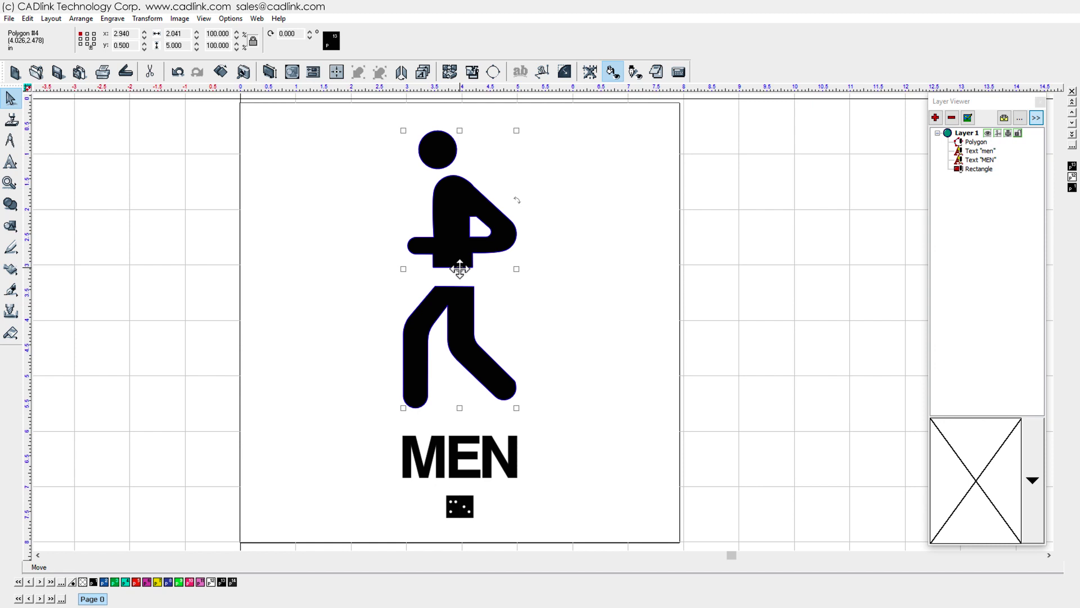
left_click(656, 373)
Replace the MEN lettering with GYM.
double_click(484, 442)
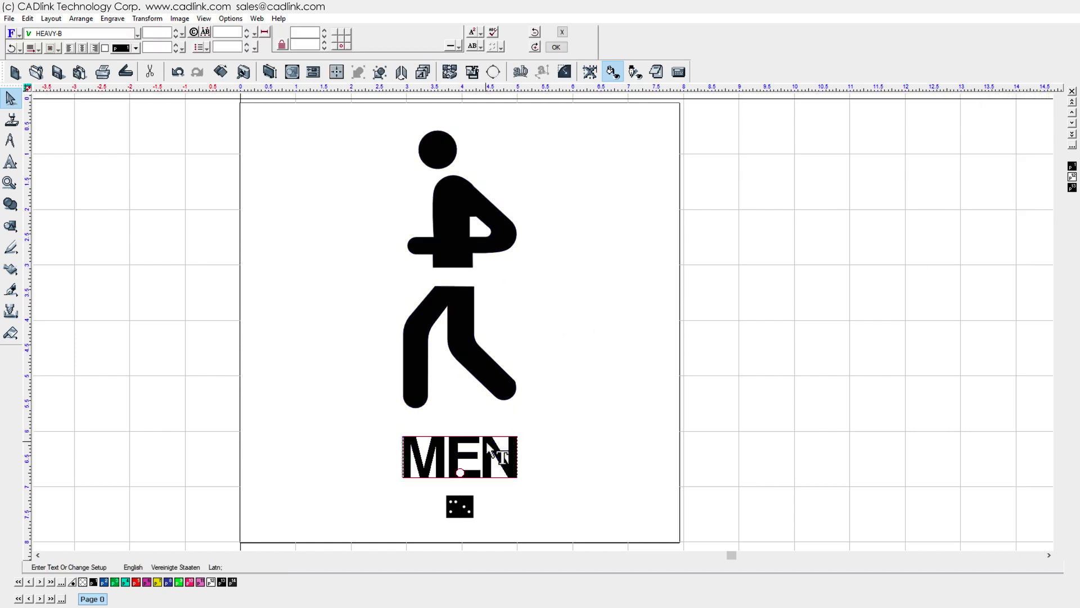
type("GYM")
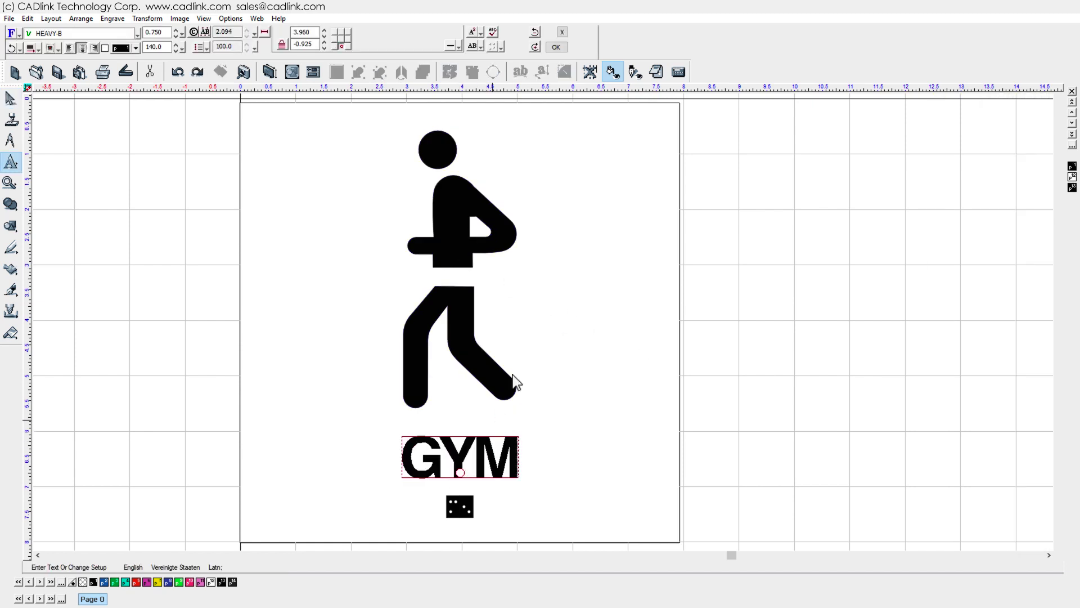
left_click(556, 47)
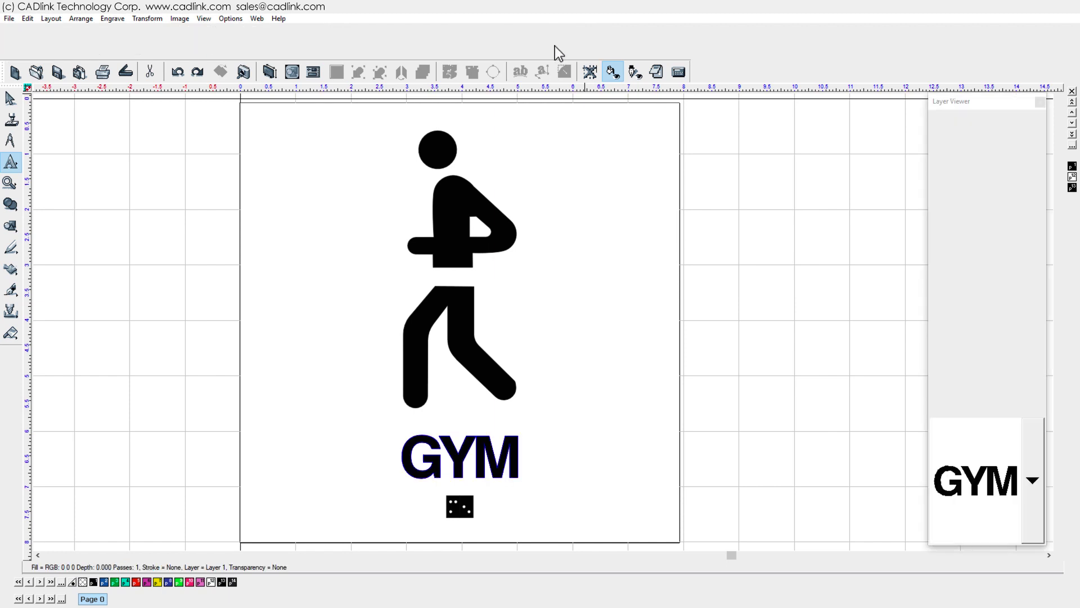
Widen the GYM lettering with on-screen text editing and recentre it under the walking figure.
left_click(10, 163)
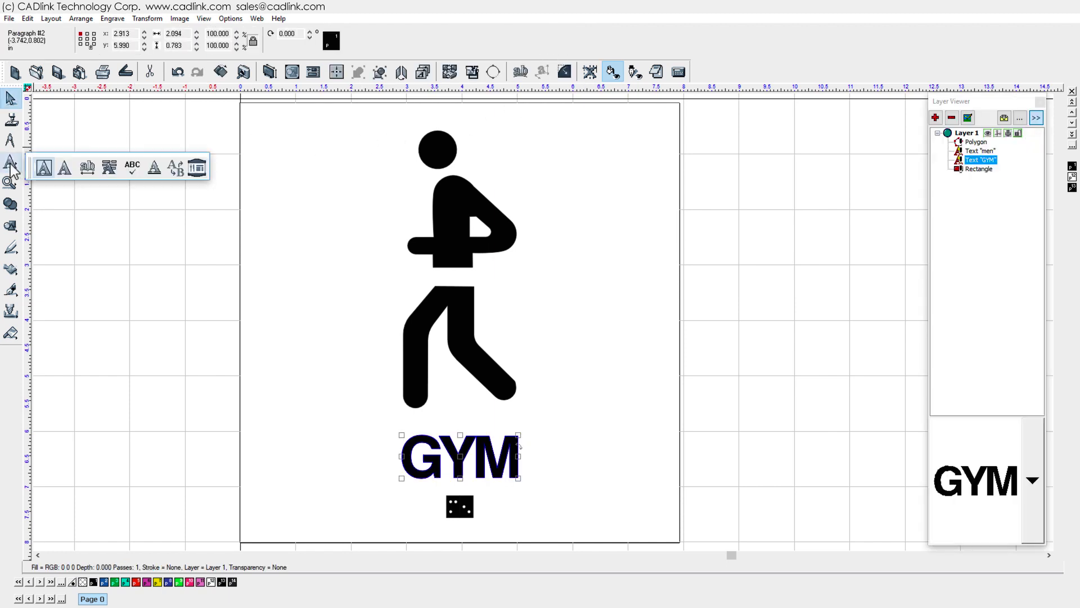
left_click(86, 168)
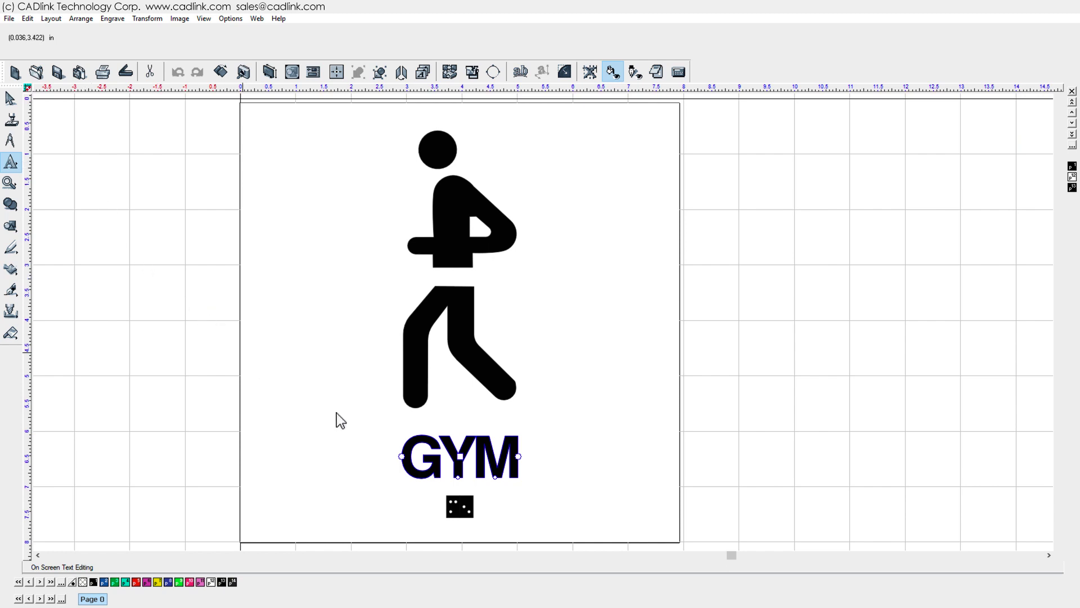
left_click(459, 477)
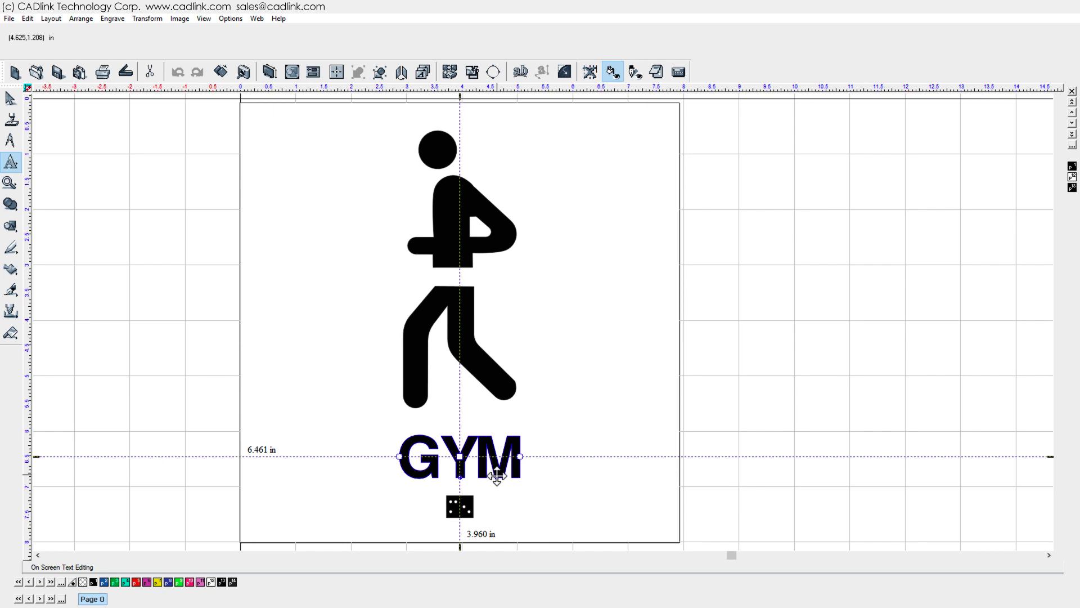
key("Escape")
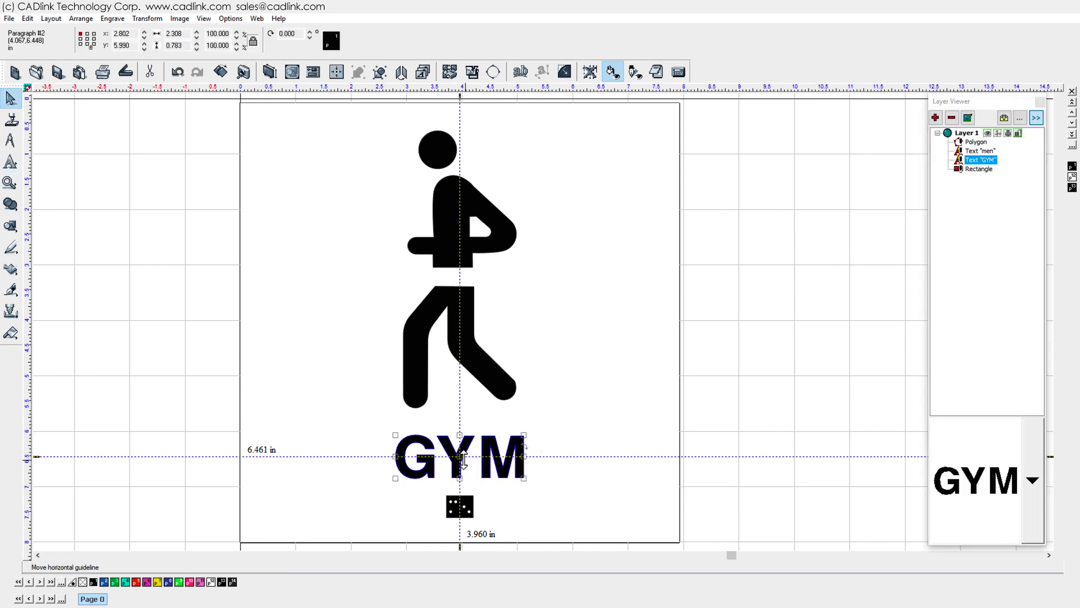
left_click_drag(472, 465, 791, 390)
left_click_drag(743, 398, 425, 470)
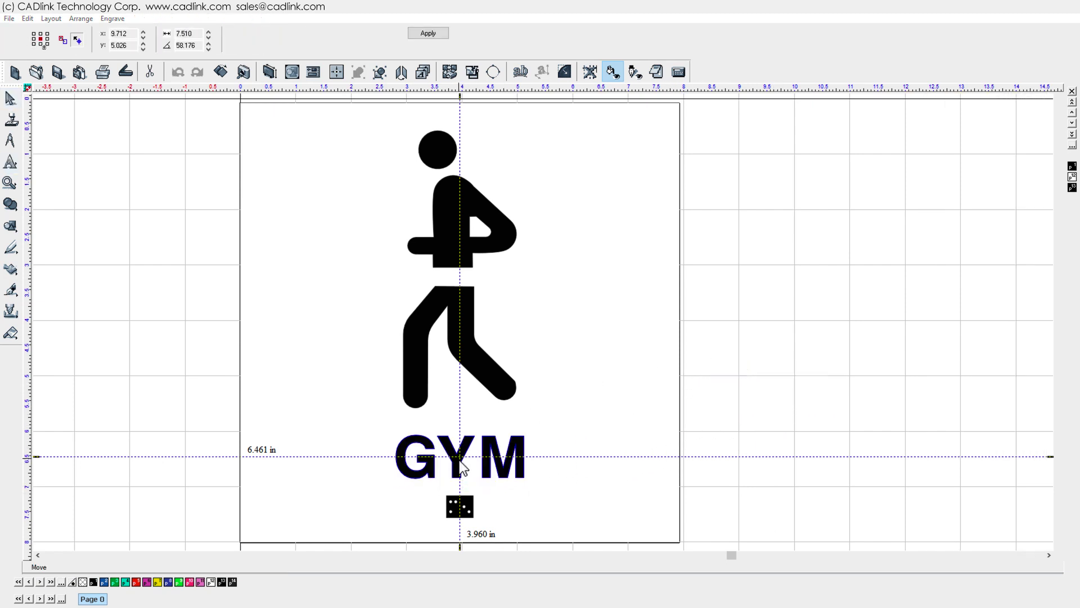
Translate the Braille line to text, replace 'men' with 'gym', and leave it as plain text.
double_click(460, 508)
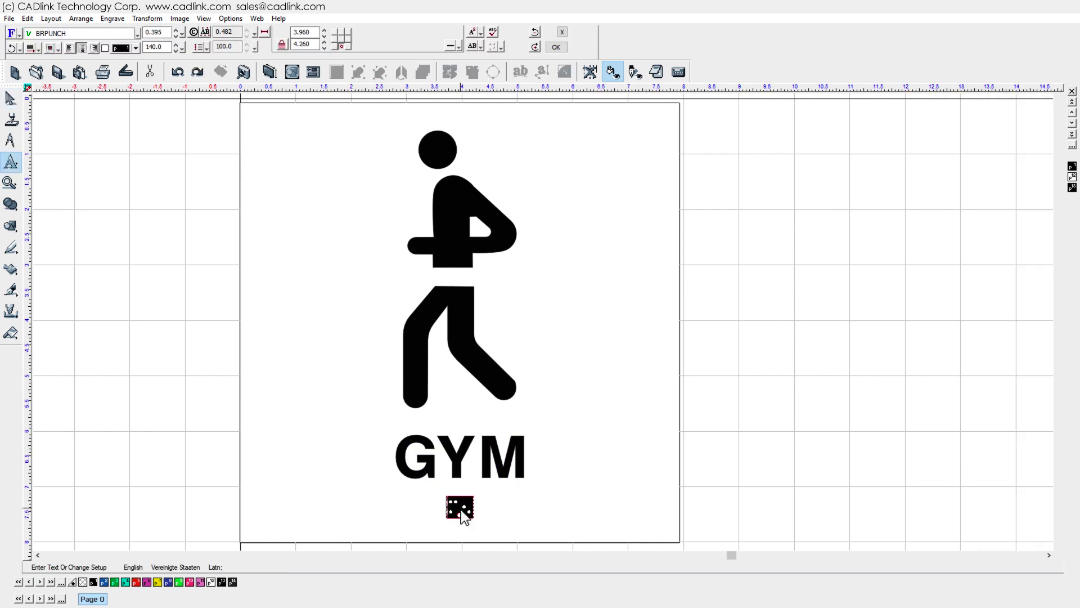
left_click(491, 47)
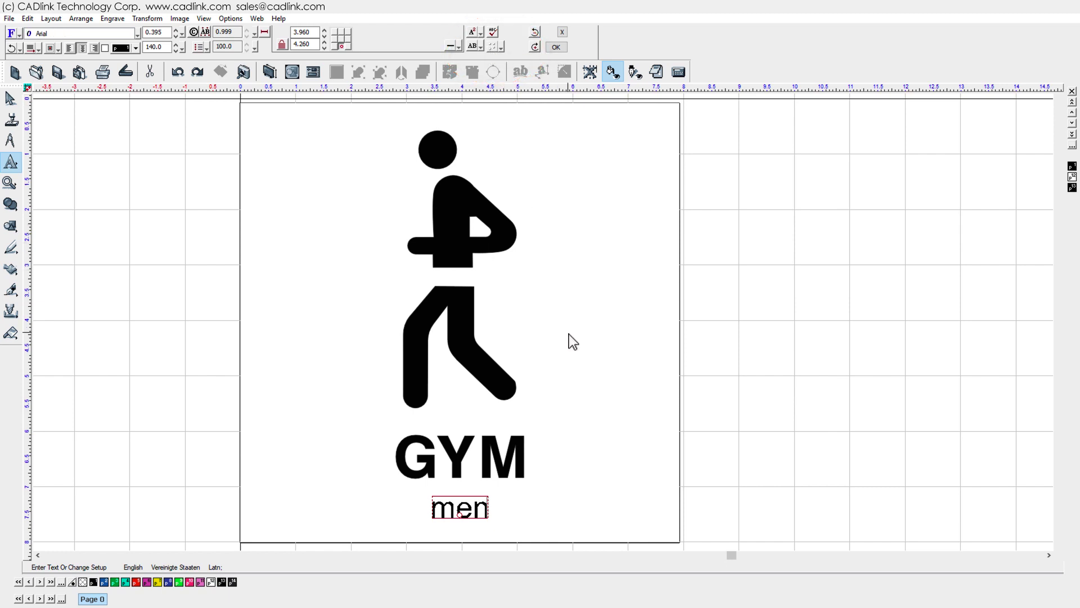
double_click(473, 507)
type("gym")
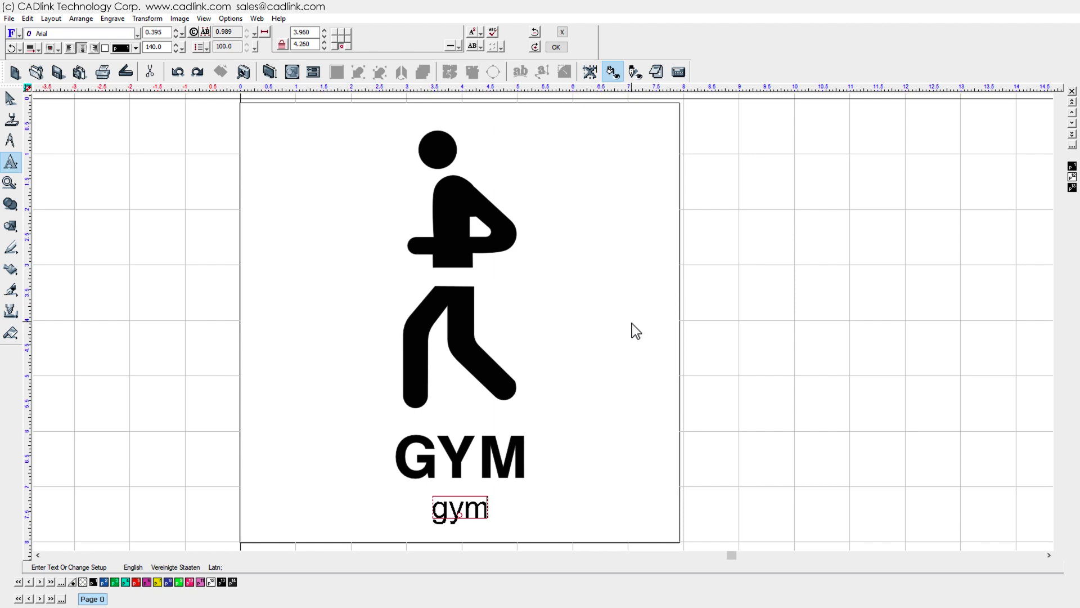
left_click(494, 48)
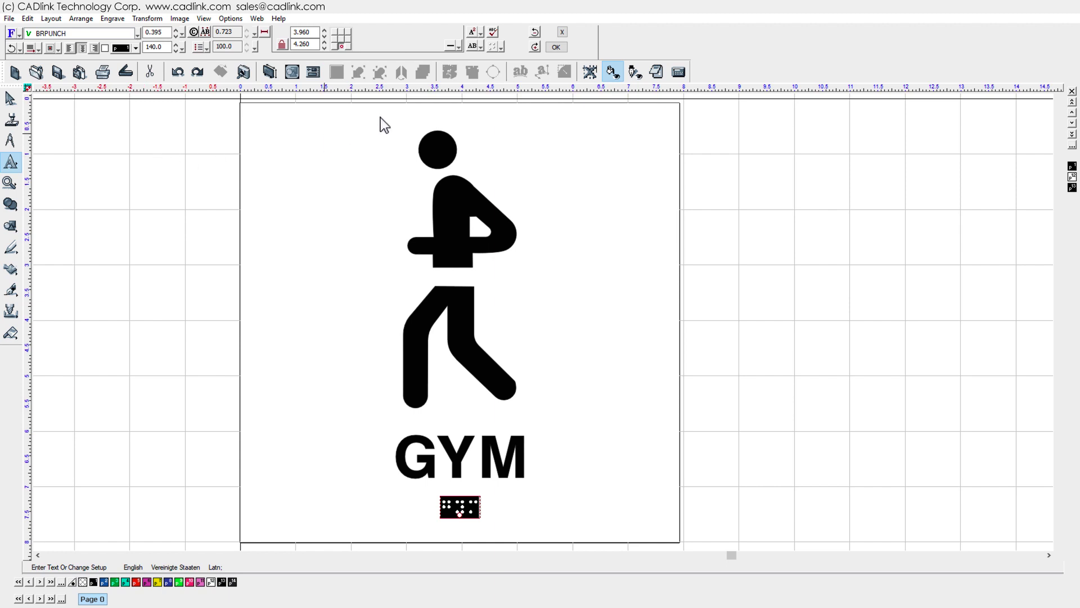
left_click(492, 47)
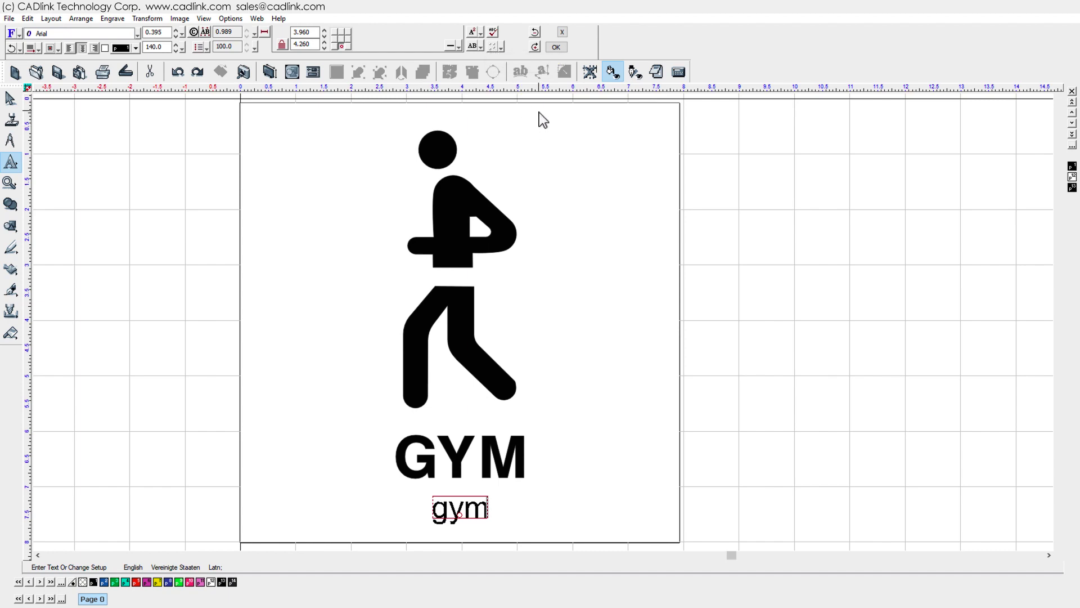
In Braille Settings, choose English (USA) Grade 2 and uncheck the v5–v9 Braille Translator.
left_click(495, 47)
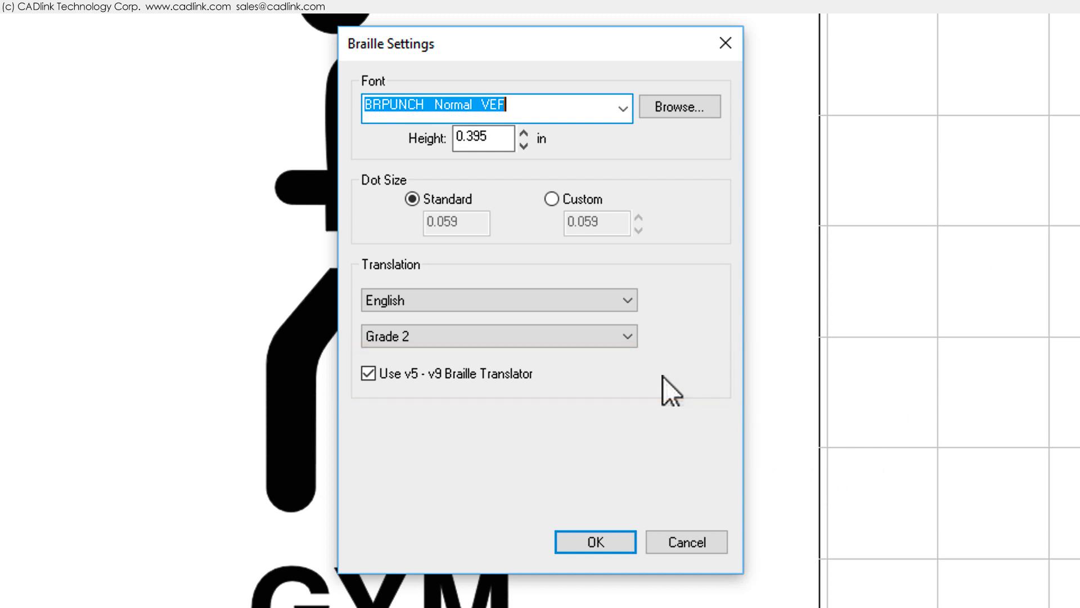
left_click(630, 303)
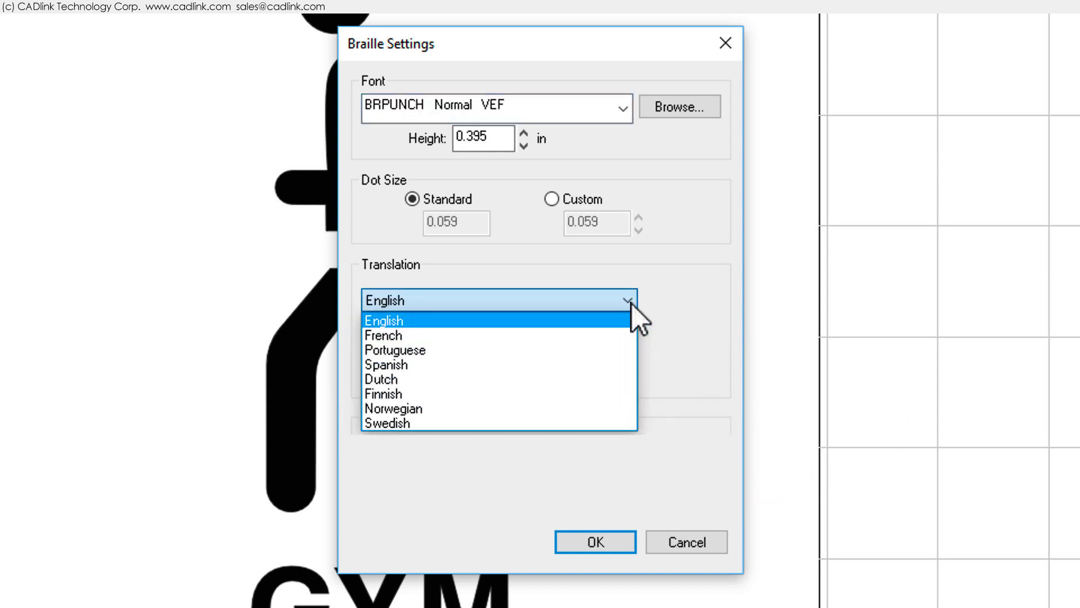
left_click(633, 304)
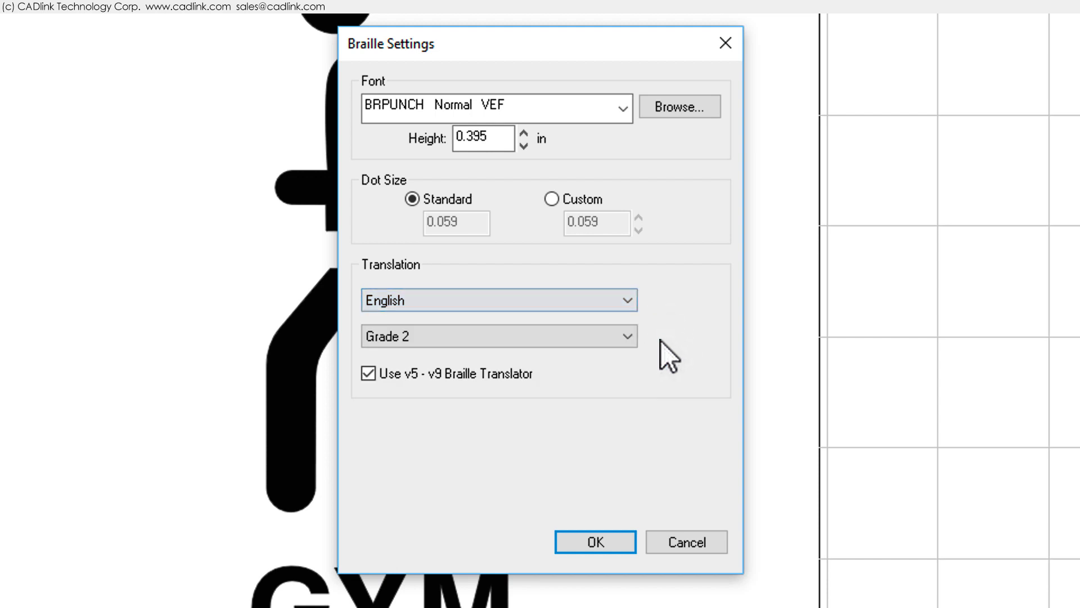
left_click(634, 335)
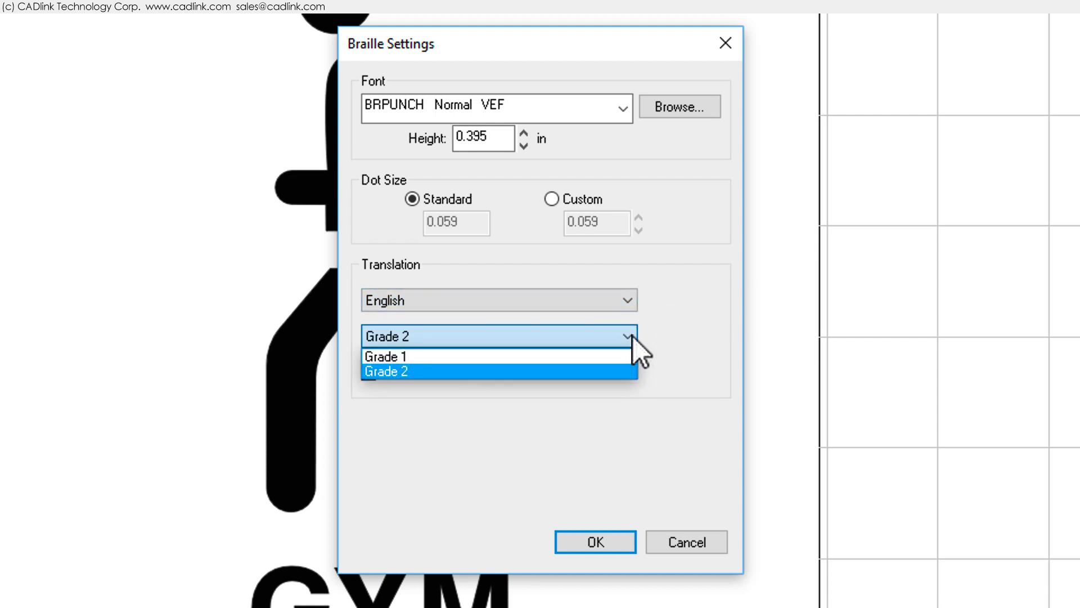
left_click(633, 336)
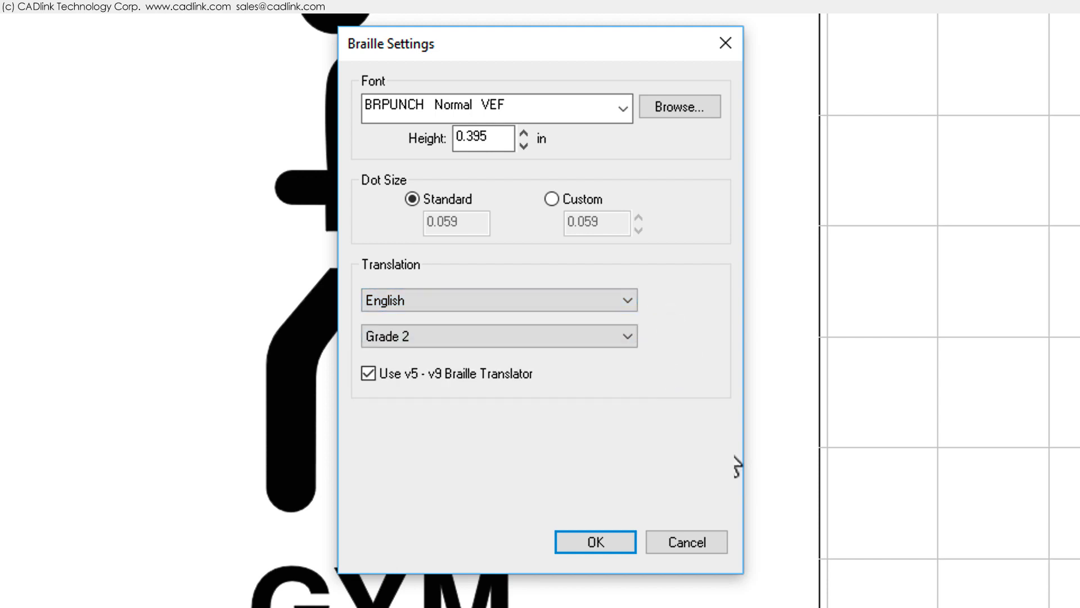
left_click(376, 373)
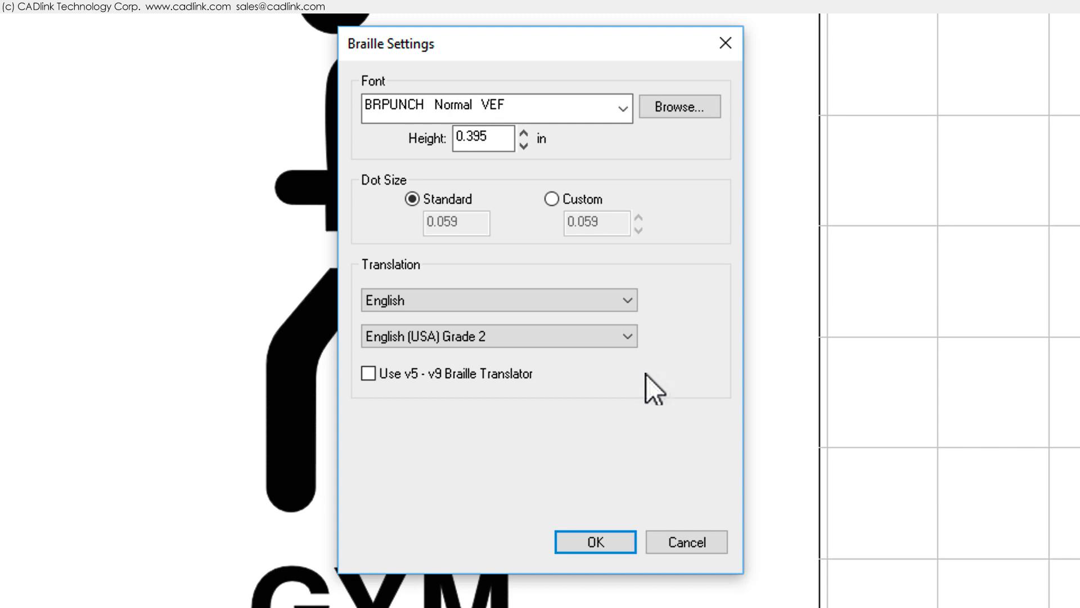
left_click(627, 301)
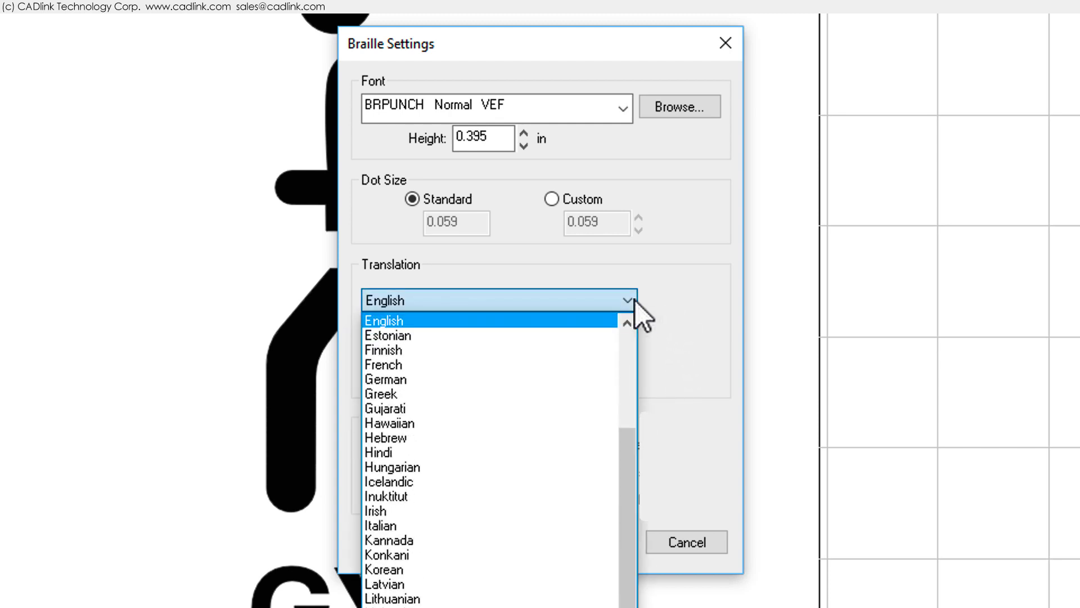
left_click(636, 301)
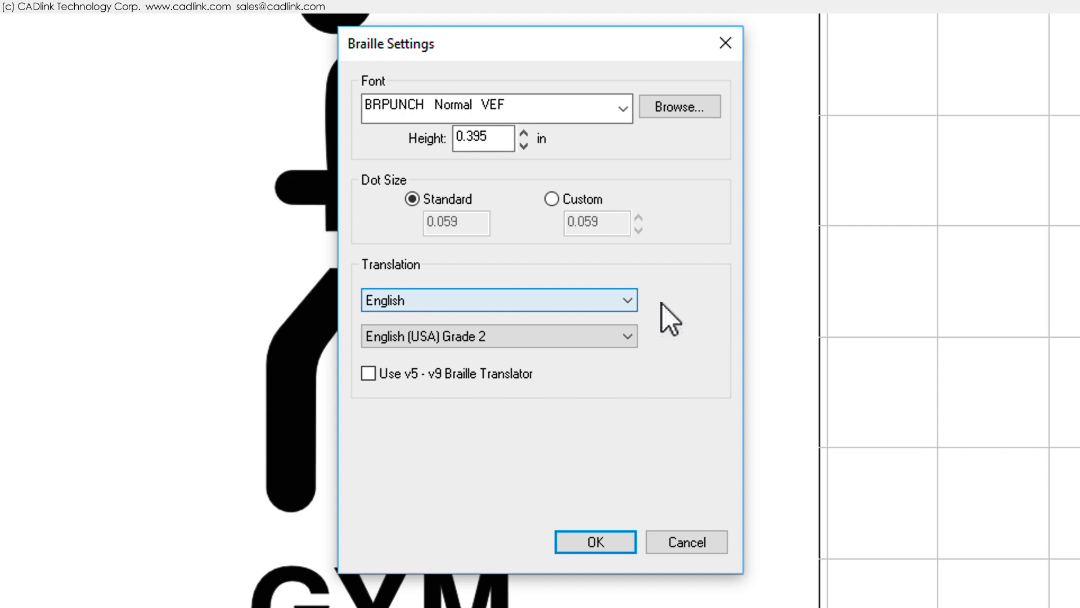
left_click(627, 336)
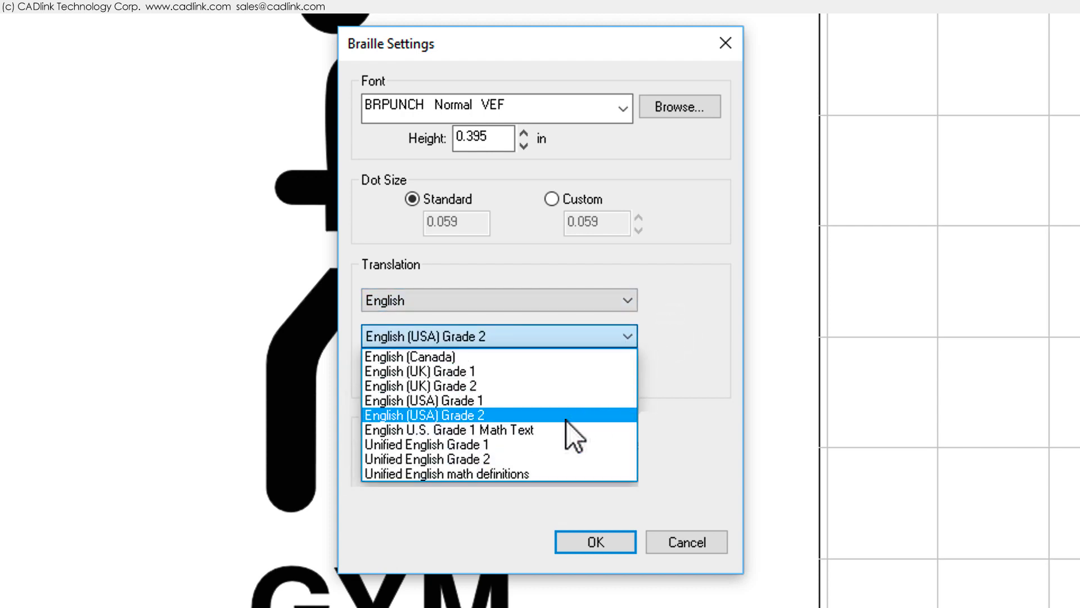
left_click(566, 417)
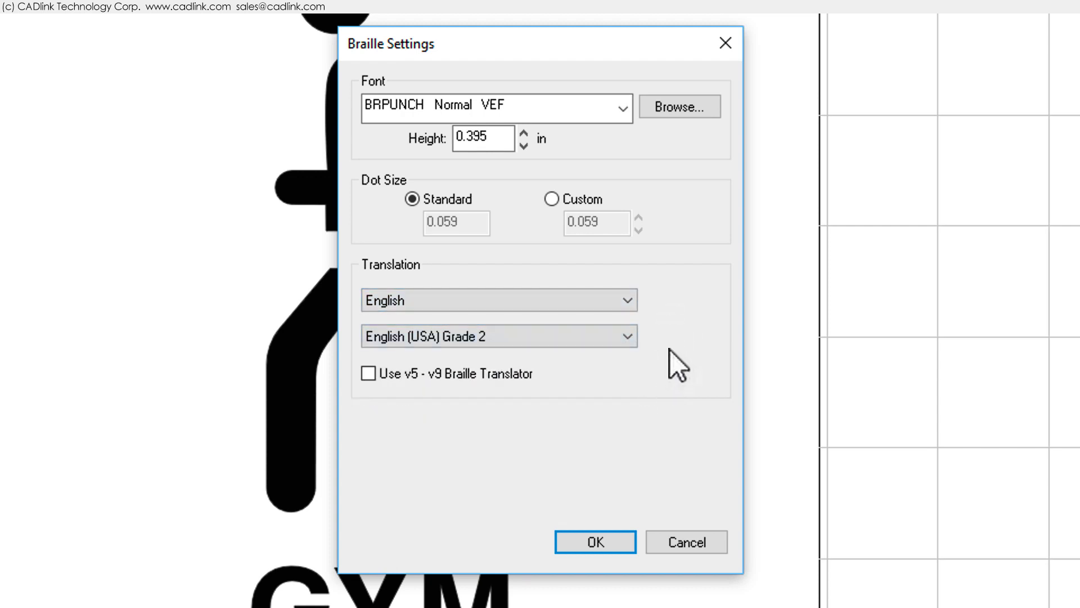
Preview BRPUNCHCA under All Fonts and choose it as the replacement braille font.
left_click(687, 106)
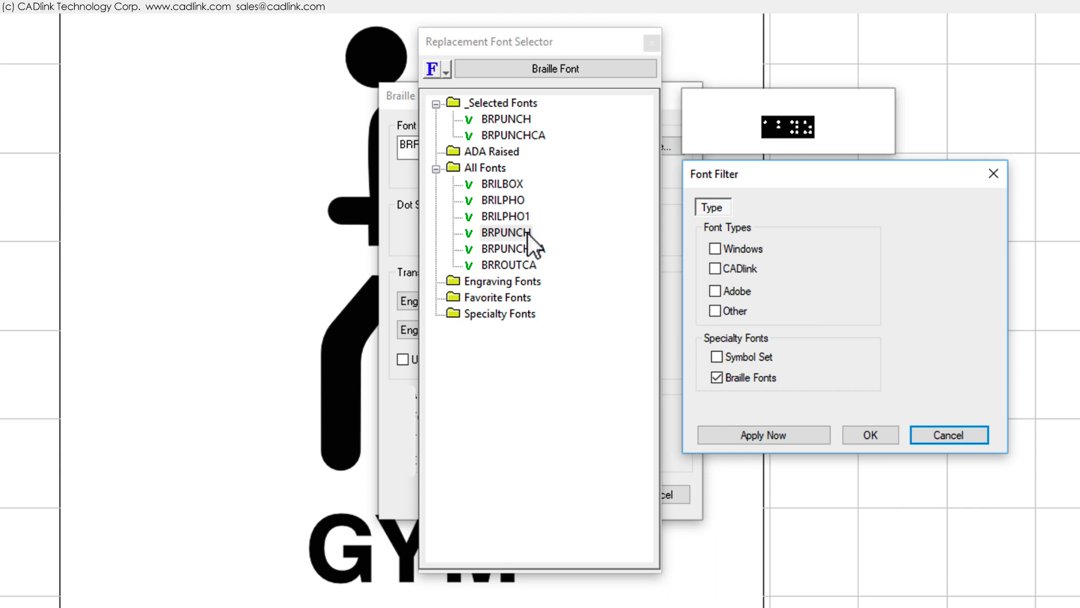
left_click(523, 249)
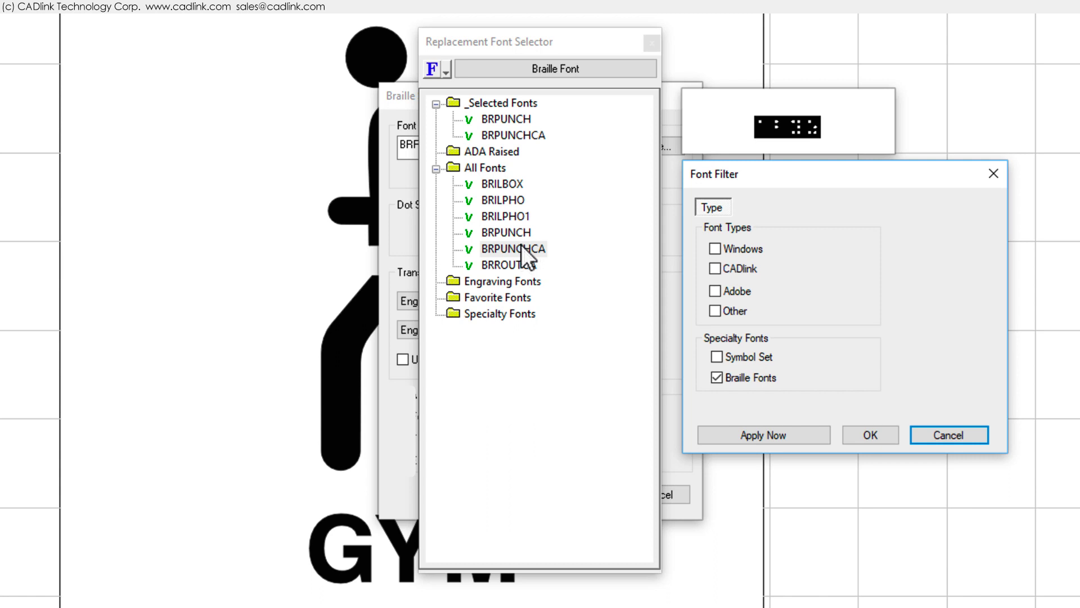
double_click(522, 248)
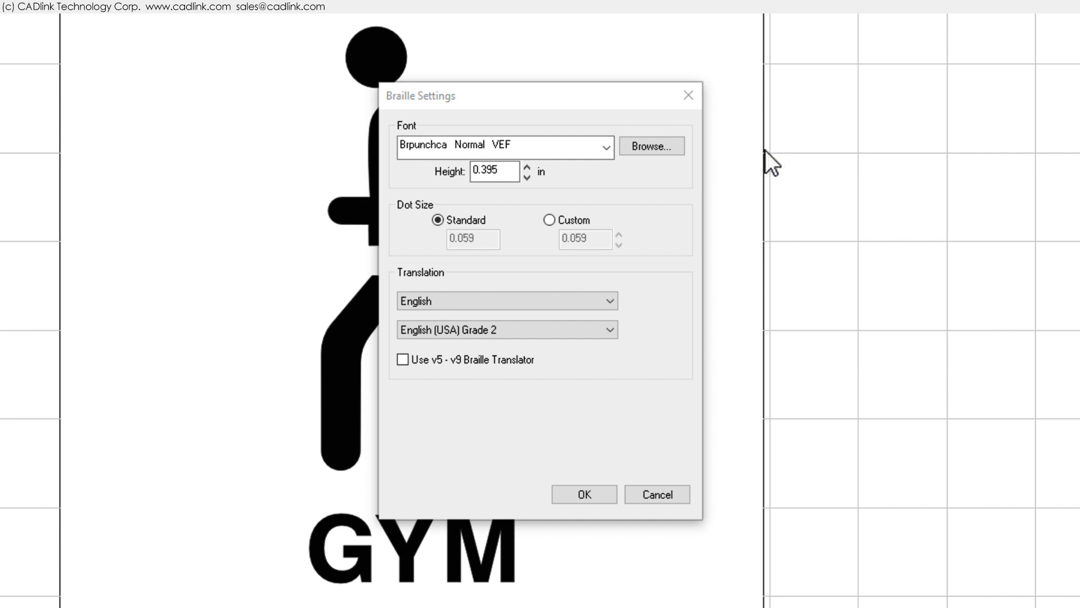
Apply the Braille settings, convert the gym line into BRPUNCHCA dots, and deselect it.
left_click(601, 495)
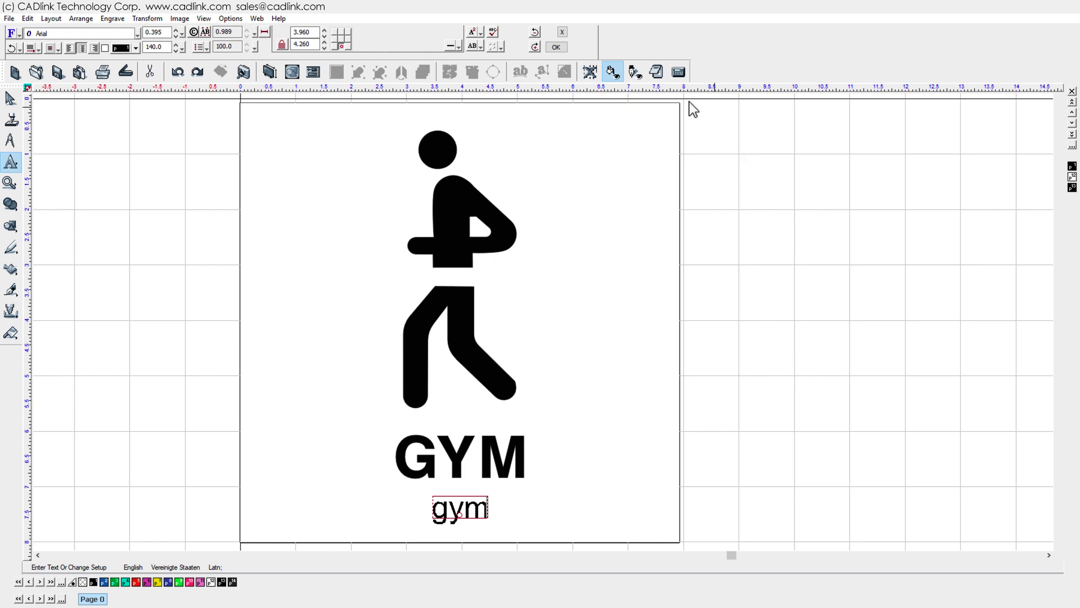
left_click(495, 49)
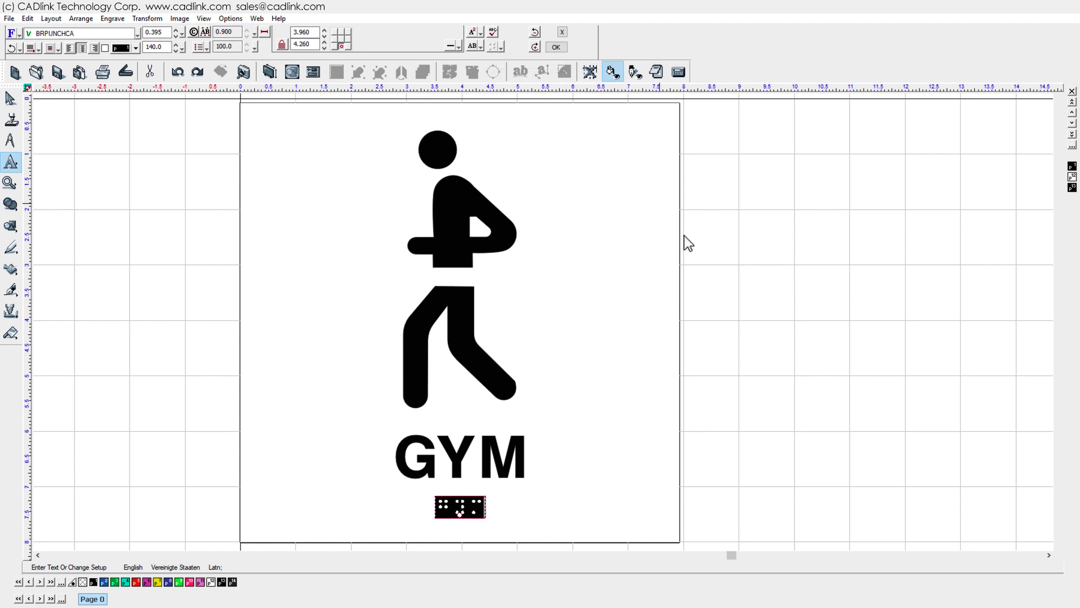
left_click(553, 47)
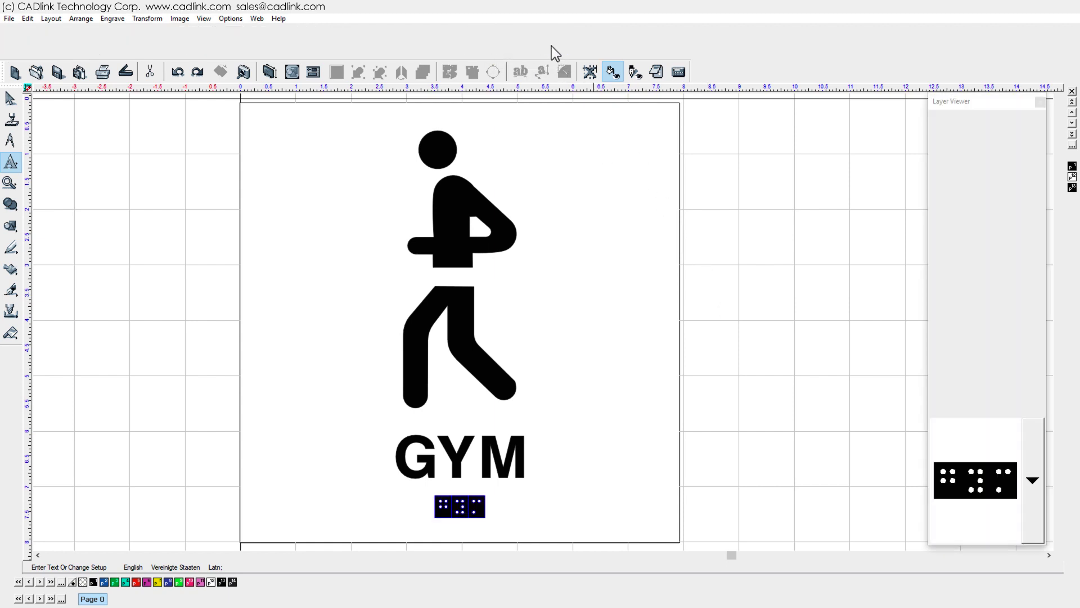
key("Escape")
left_click(717, 396)
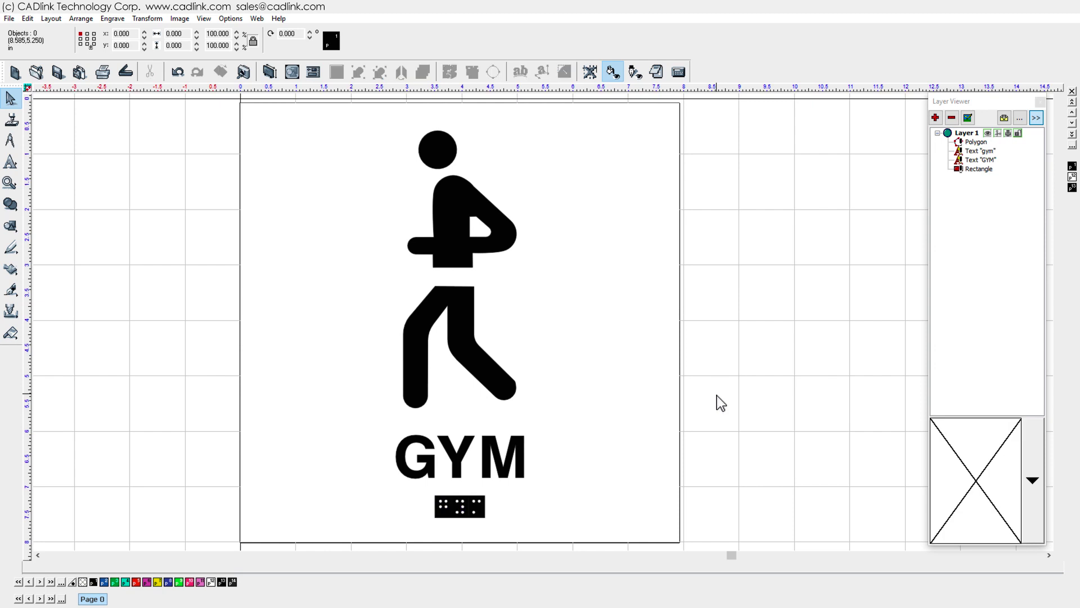